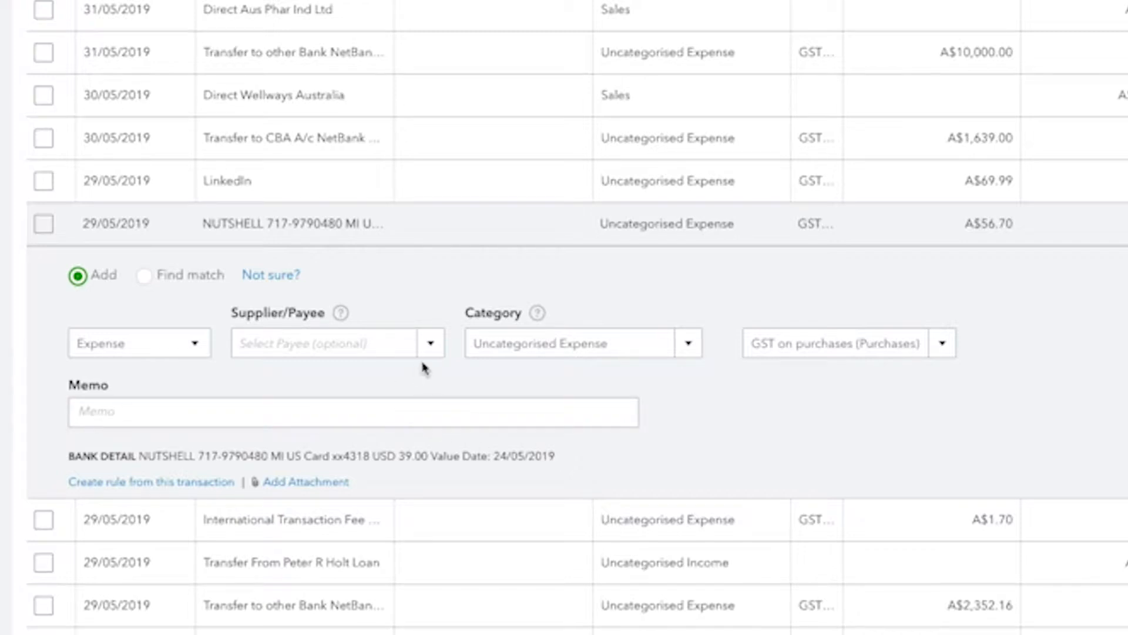
# - Assign the last listed customer as payee of the NUTSHELL transaction, with memo CRM and category Office expenses
pyautogui.click(431, 344)
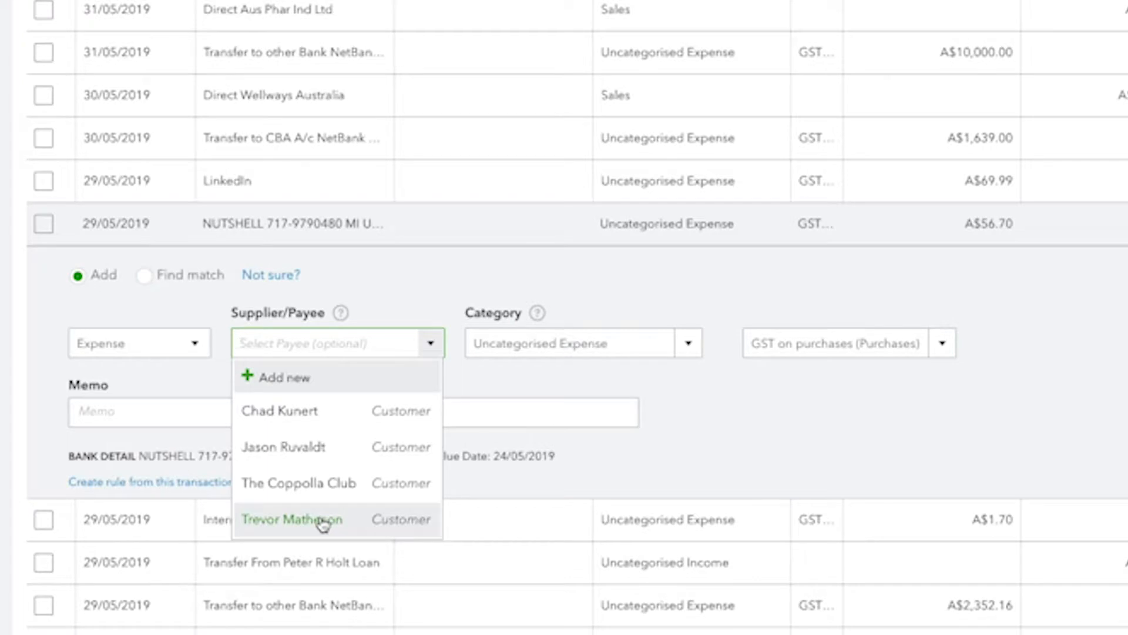
pyautogui.click(322, 520)
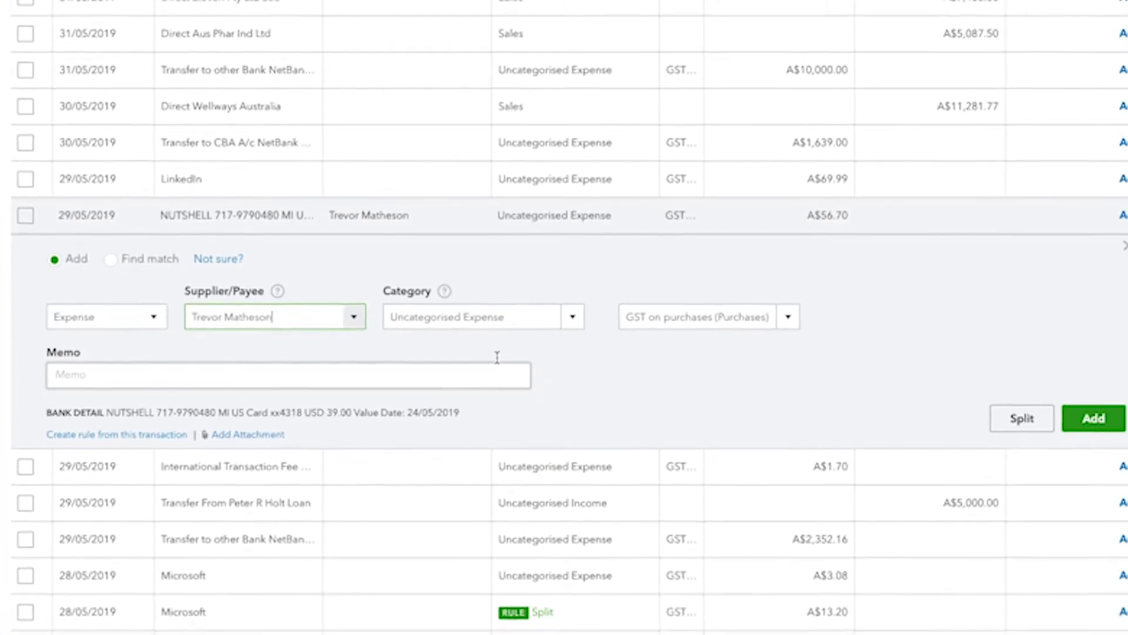
pyautogui.click(557, 317)
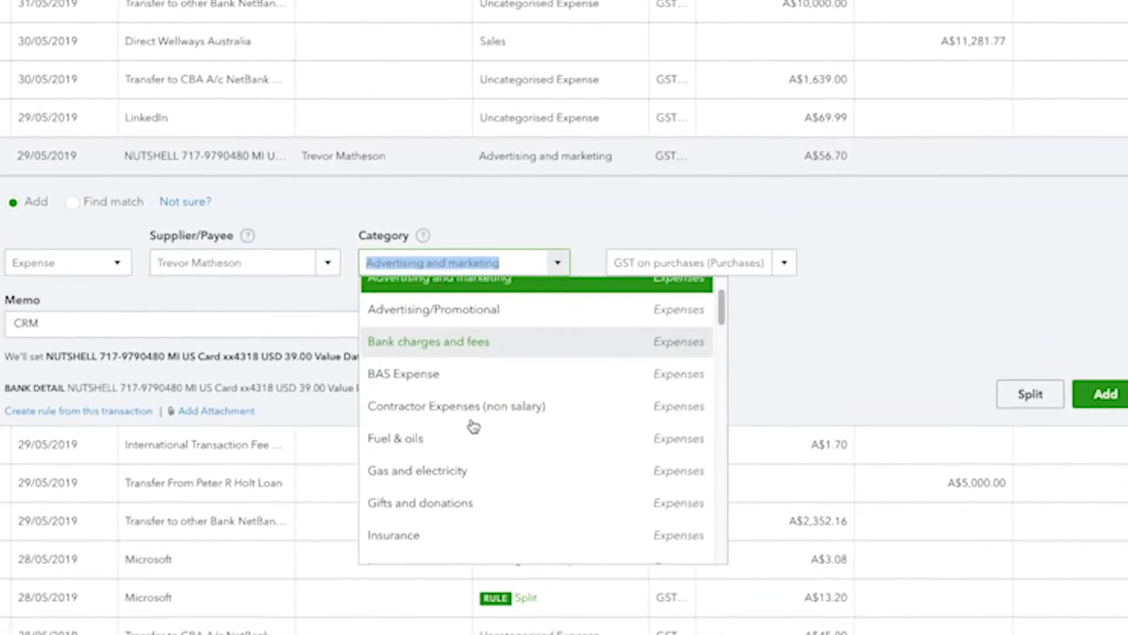
pyautogui.scroll(-3, 474, 427)
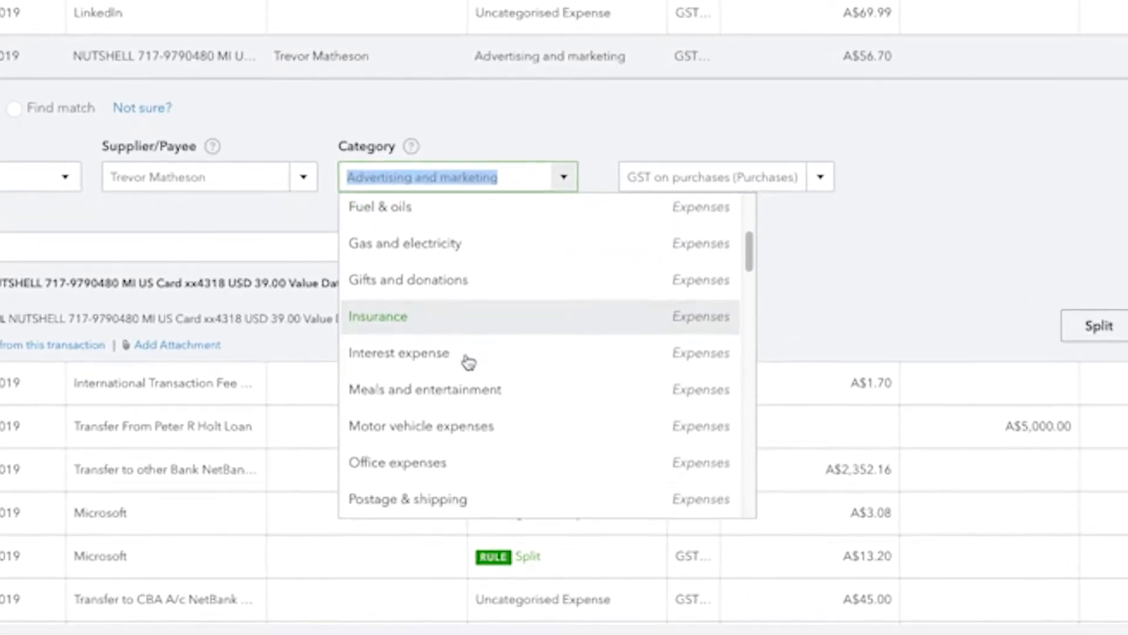
pyautogui.scroll(-2, 469, 361)
pyautogui.scroll(-3, 473, 362)
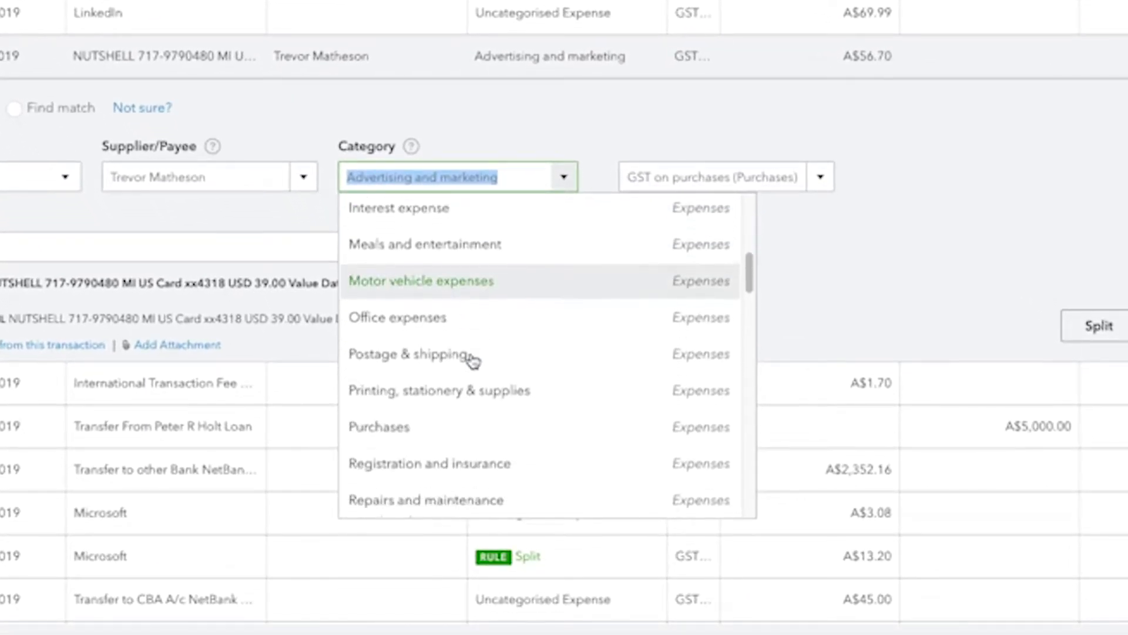
pyautogui.click(584, 297)
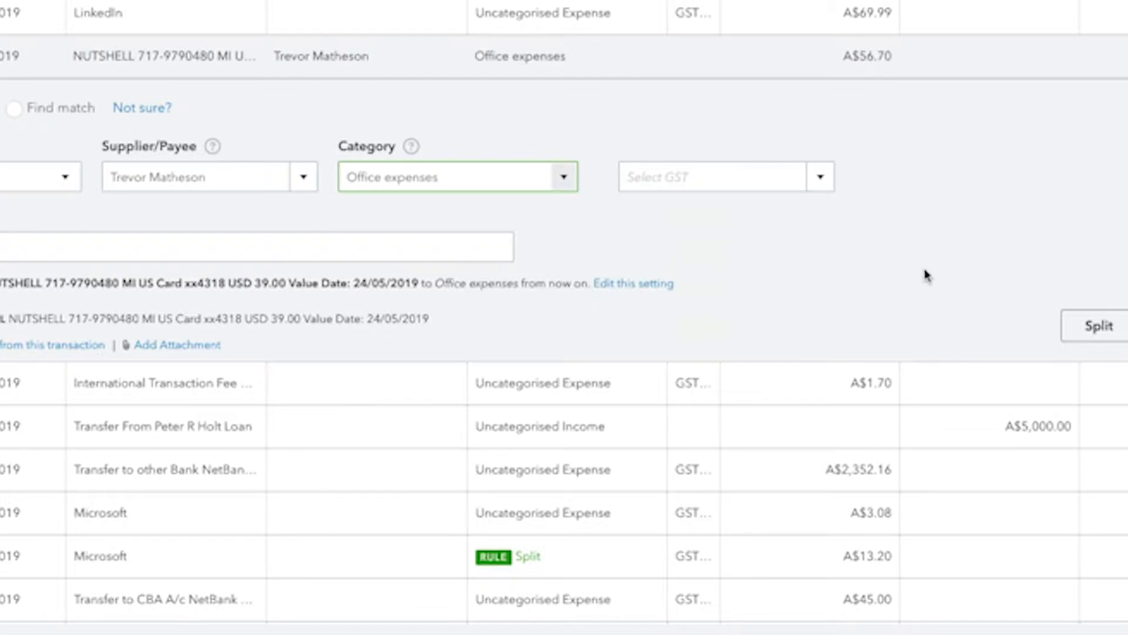
# - Add the NUTSHELL transaction with GST on purchases (10%) and show the reviewed transactions
pyautogui.click(820, 179)
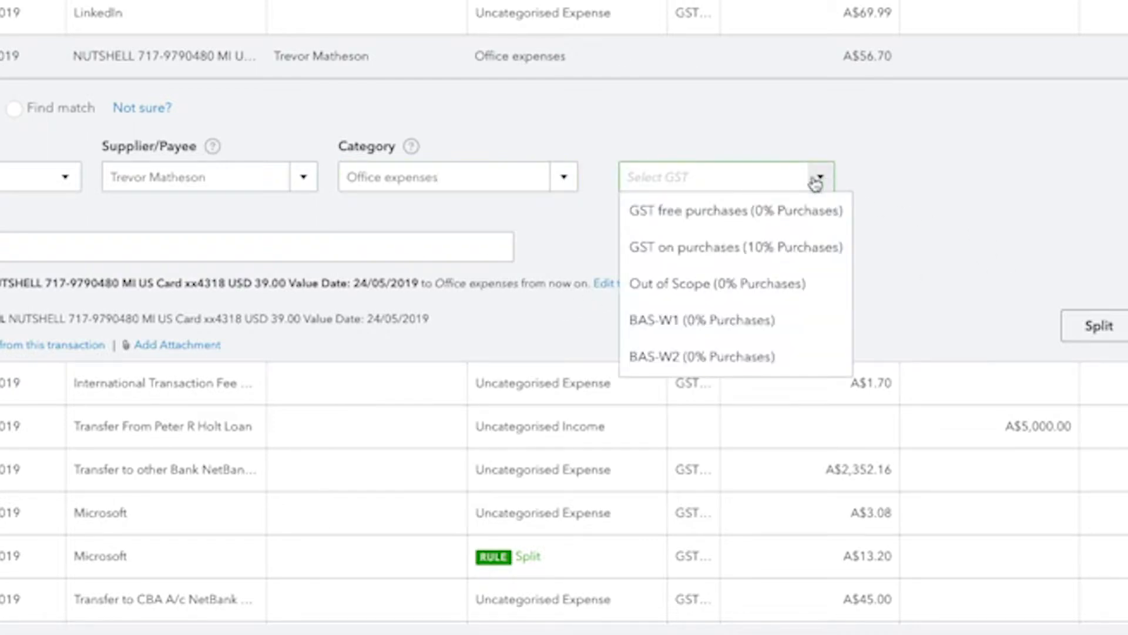
pyautogui.click(732, 247)
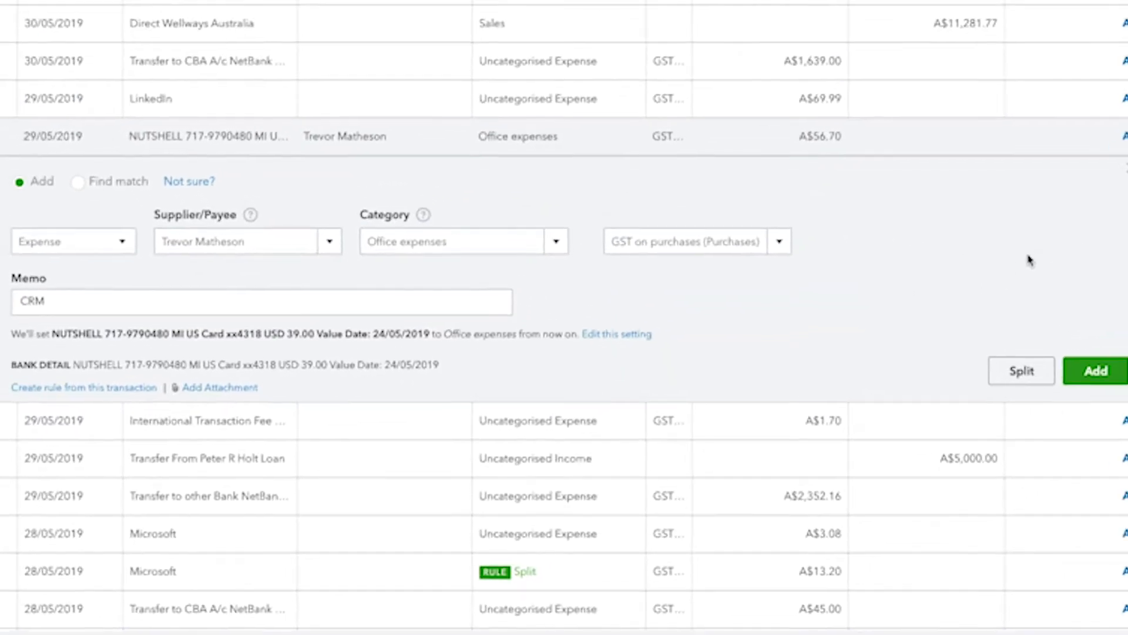
pyautogui.click(1052, 393)
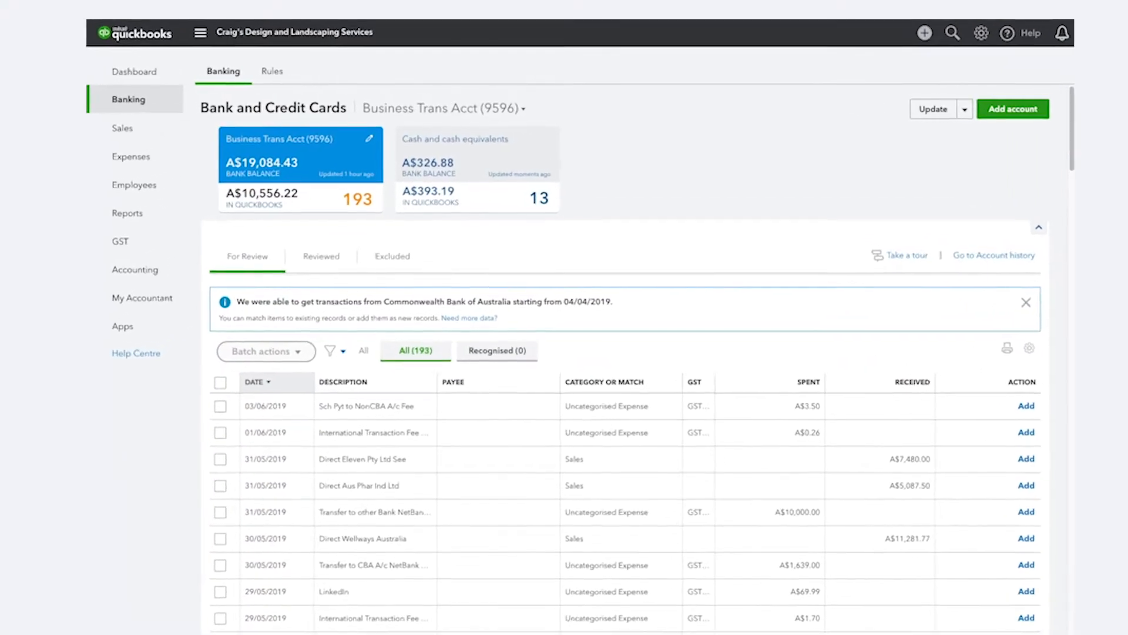
pyautogui.click(317, 264)
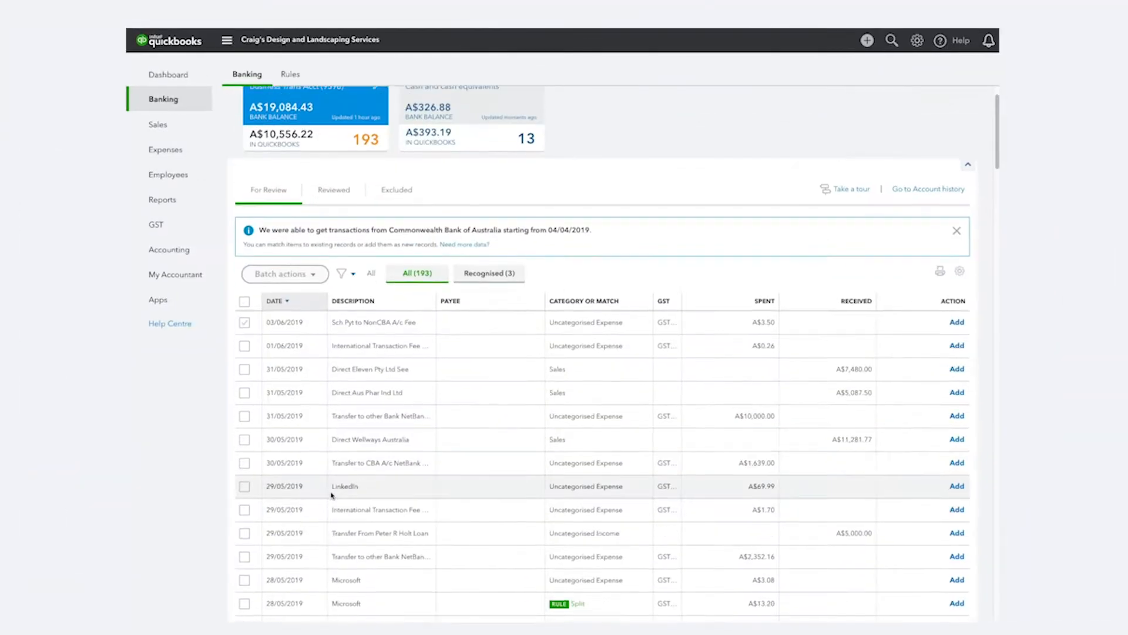
# - Exclude the two Microsoft transactions dated 28/05/2019 as a batch and show the excluded list
pyautogui.scroll(-2, 301, 543)
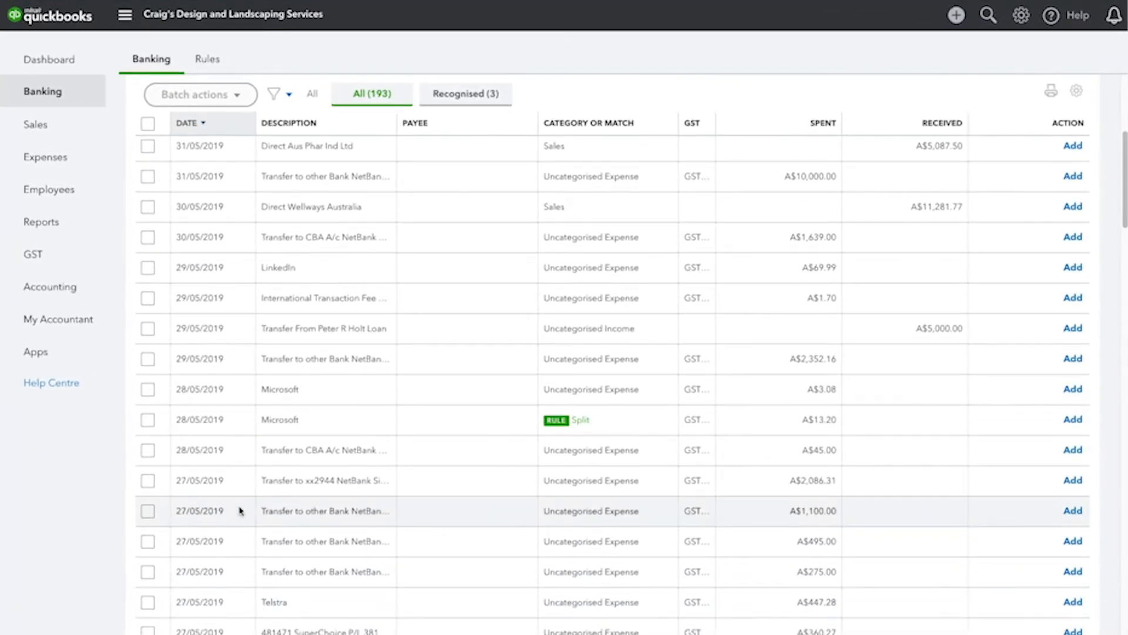
pyautogui.click(148, 391)
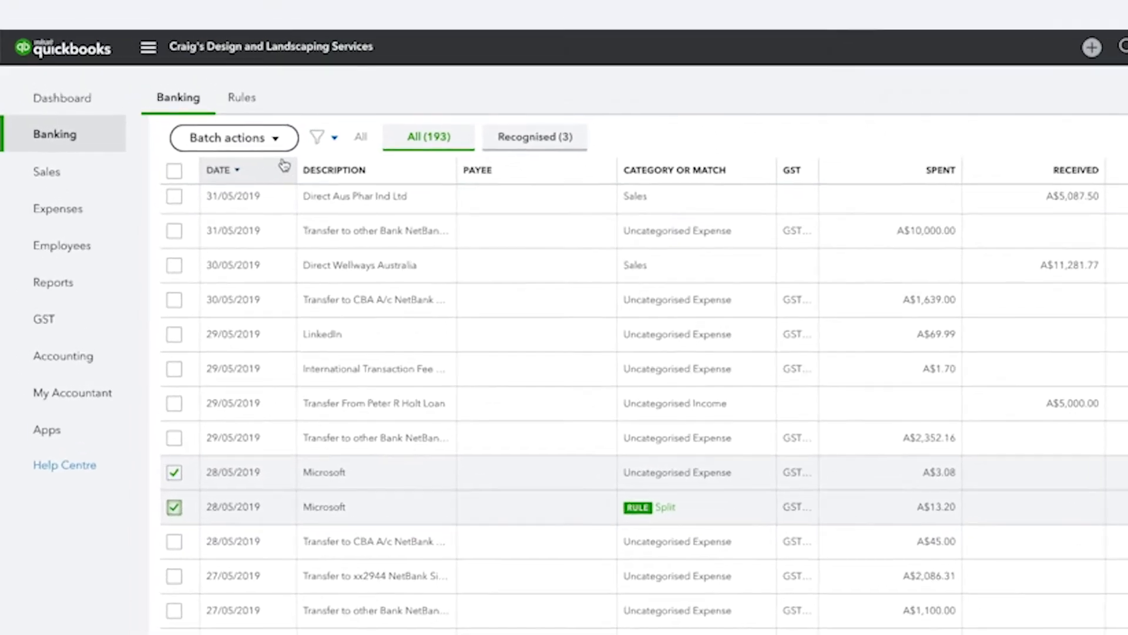
pyautogui.click(282, 141)
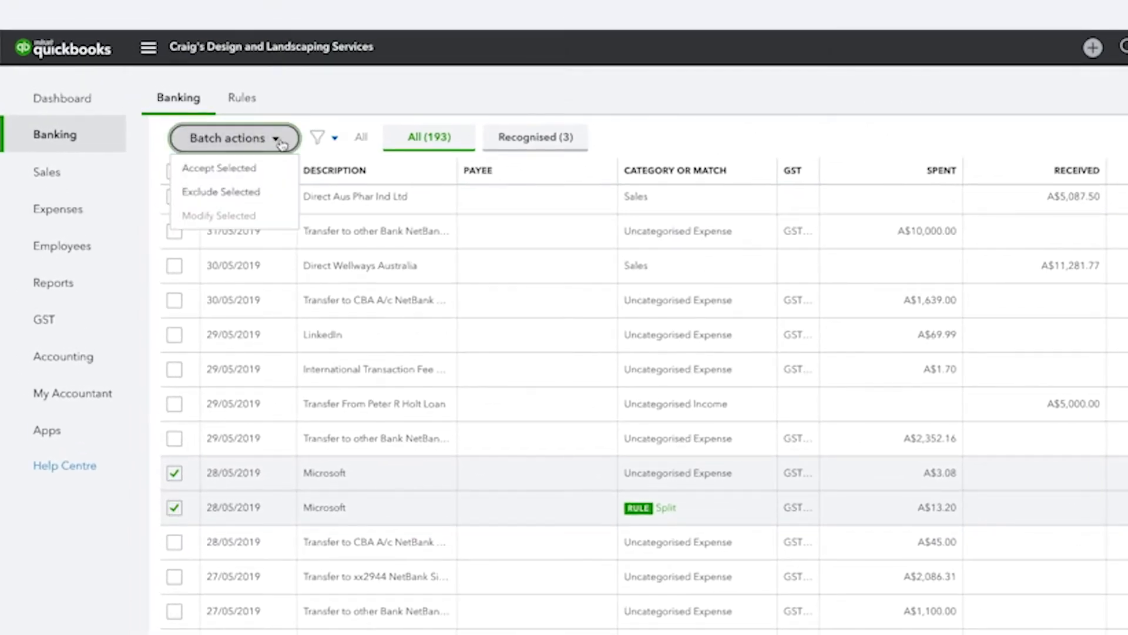
pyautogui.click(258, 194)
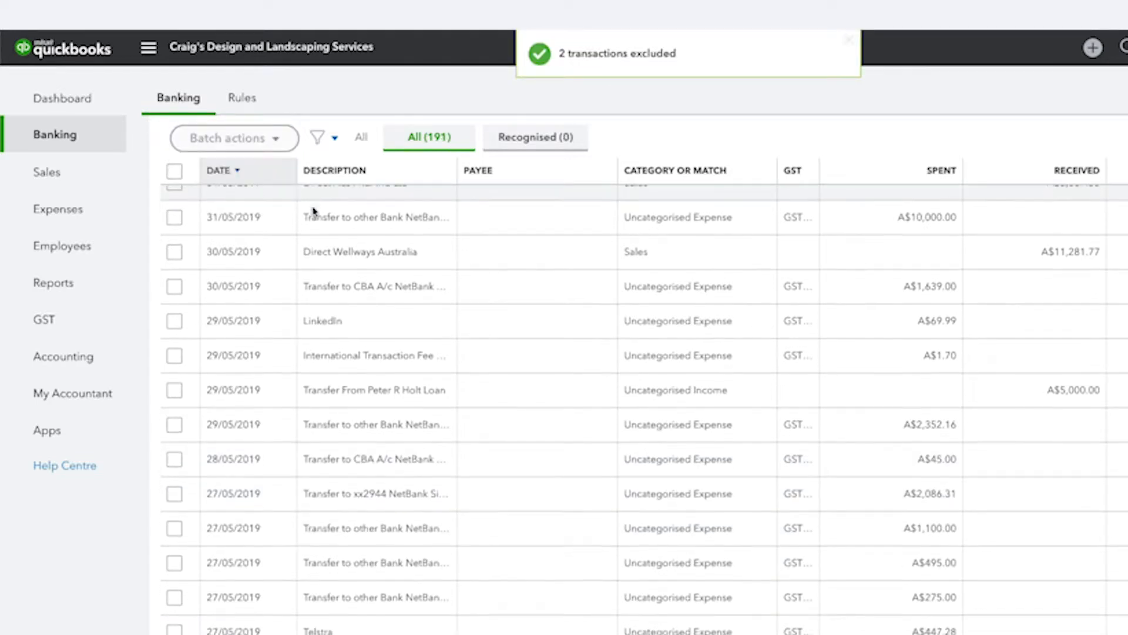
pyautogui.scroll(5, 315, 212)
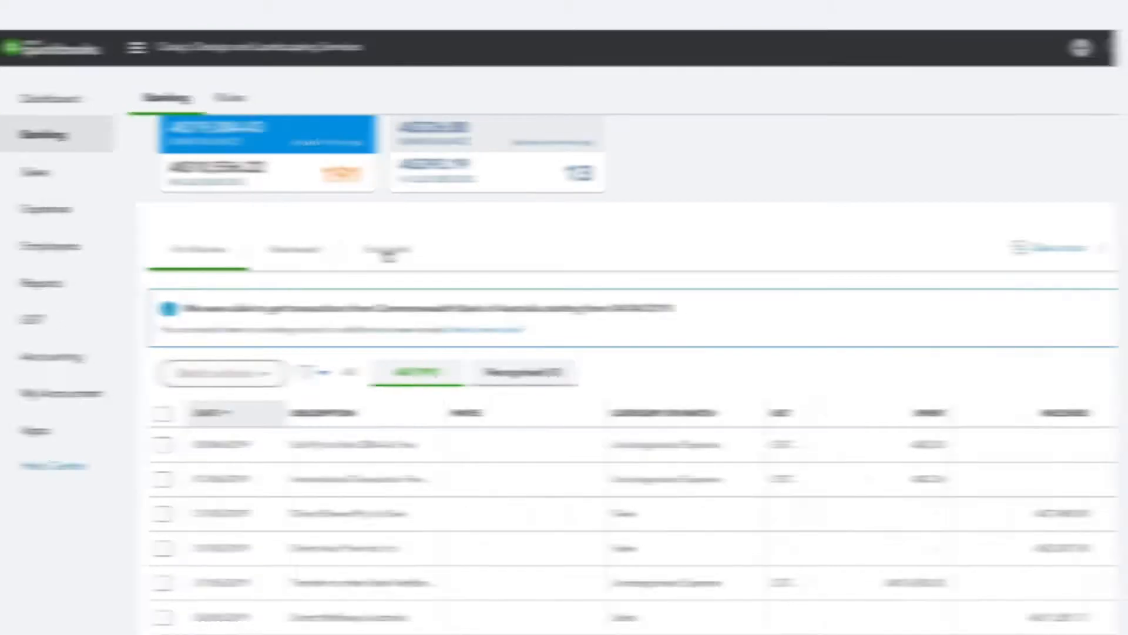
pyautogui.click(242, 97)
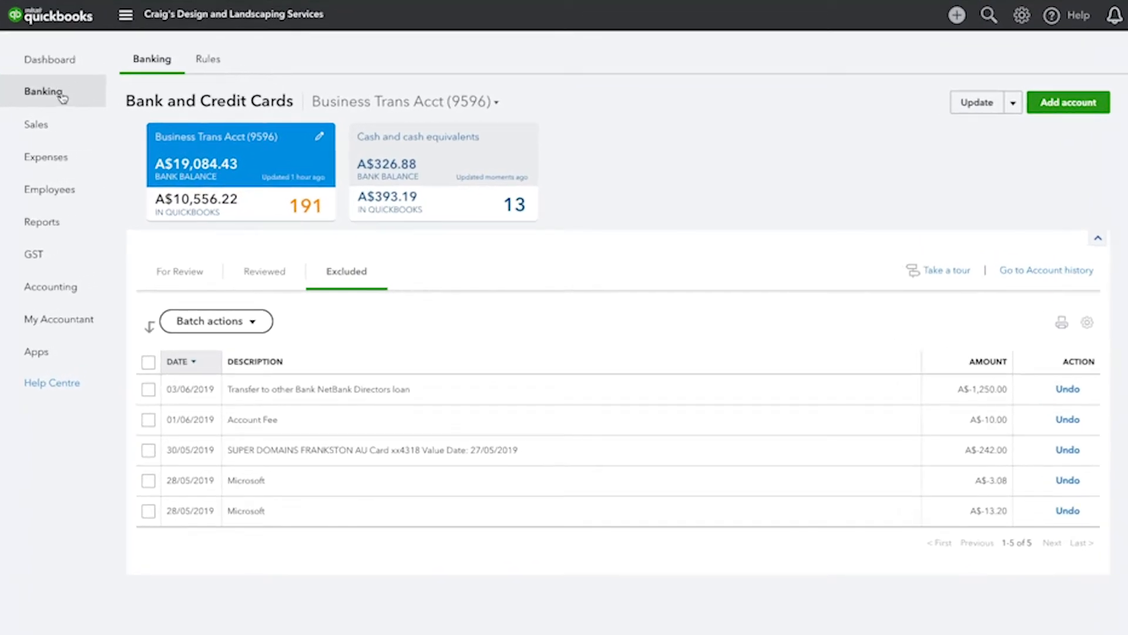
# - Start a new bank rule for money out and name it Fuel
pyautogui.moveTo(59, 93)
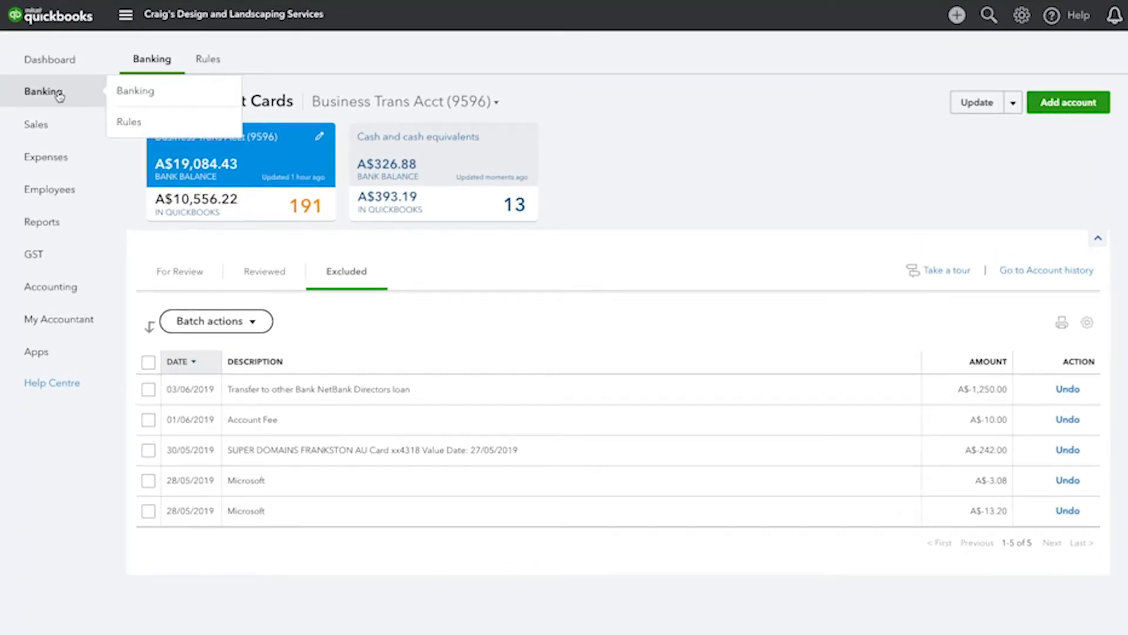
pyautogui.click(152, 123)
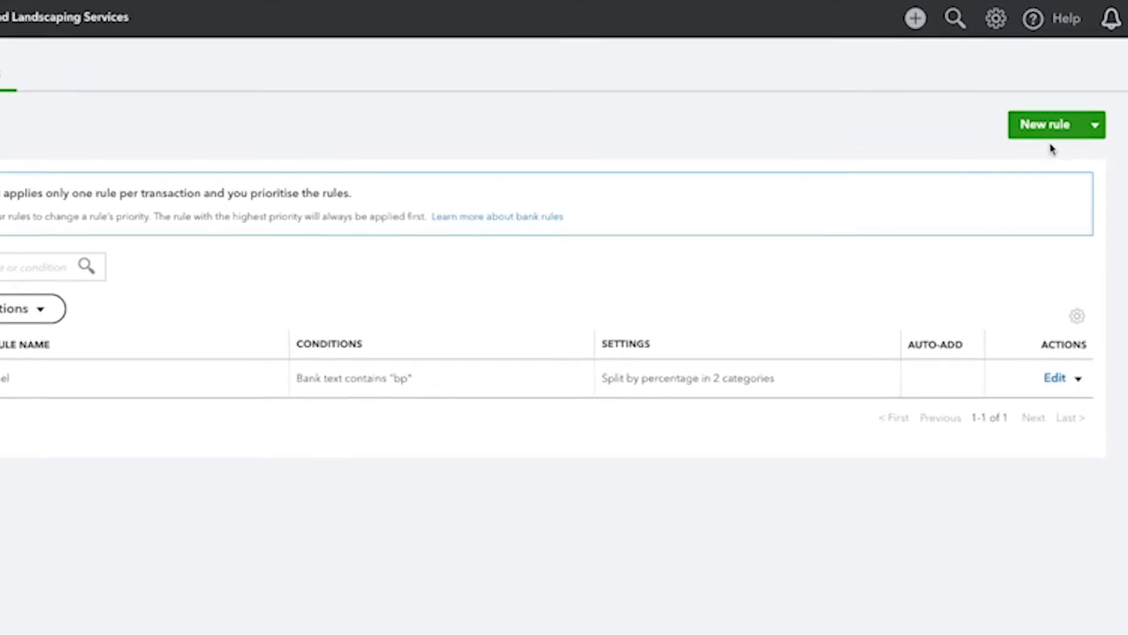
pyautogui.click(1045, 130)
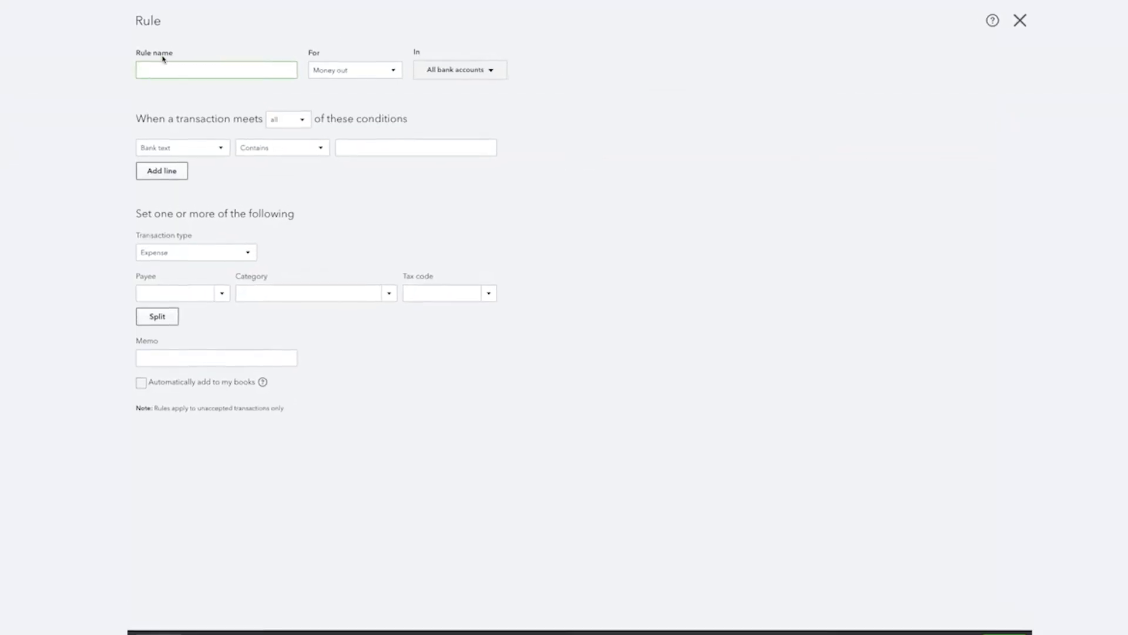
pyautogui.write('Fuel')
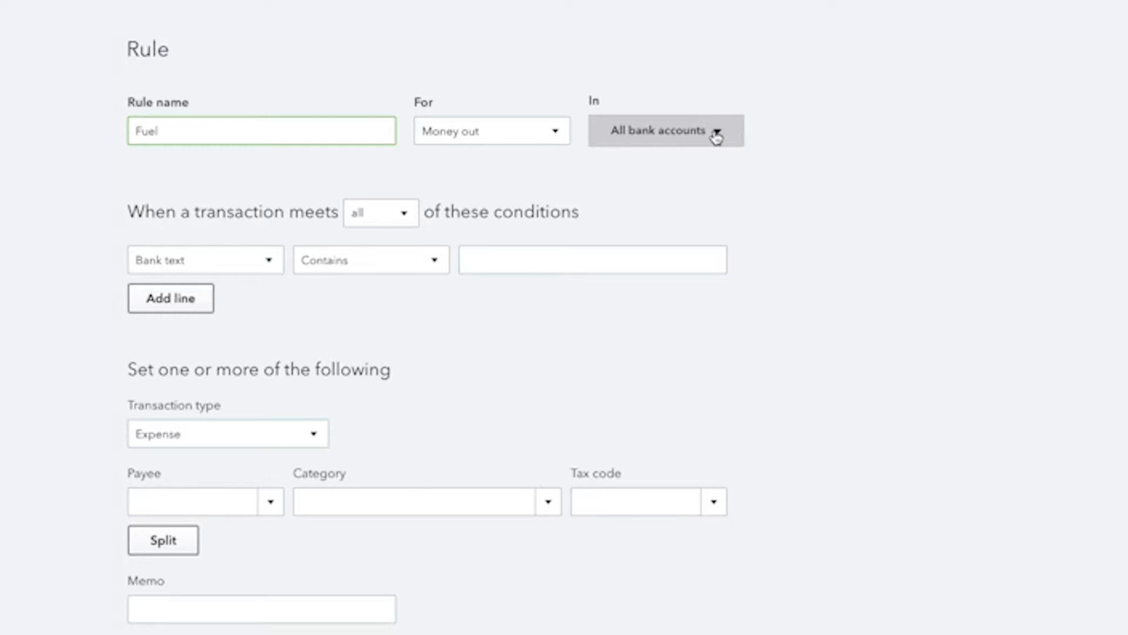
# - Define the rule to meet all conditions, with bank text containing 7-eleven
pyautogui.click(402, 218)
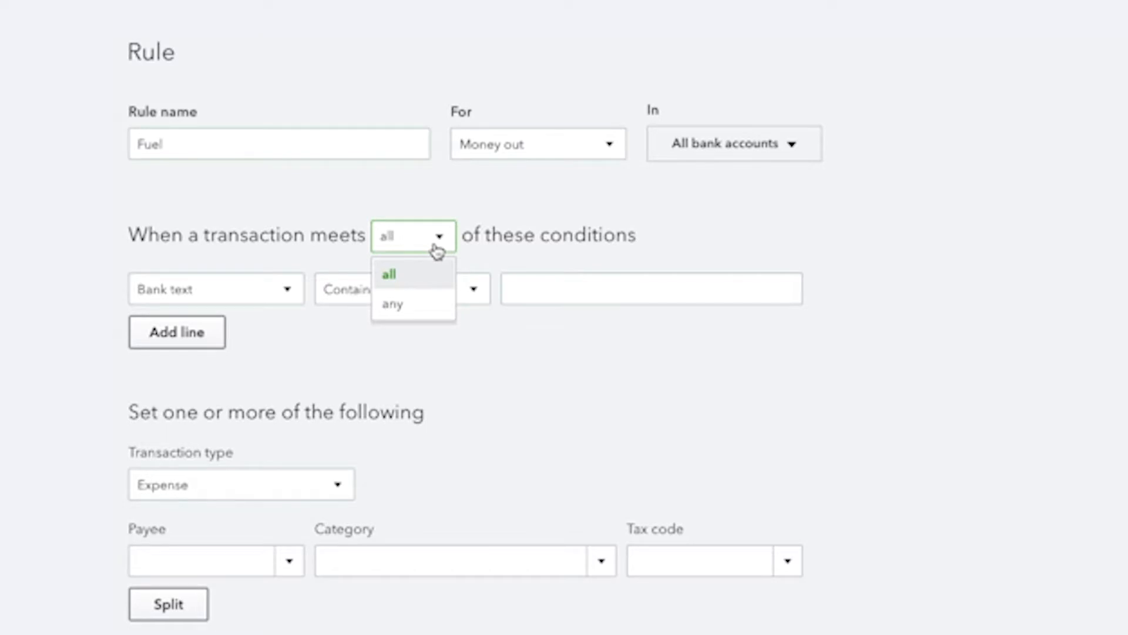
pyautogui.click(376, 277)
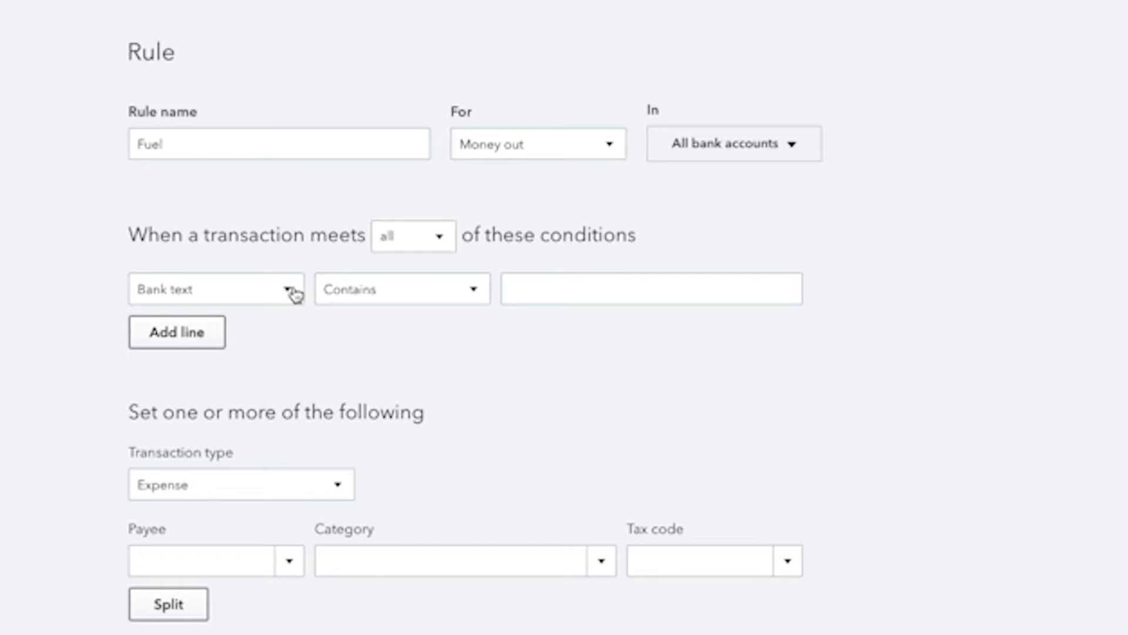
pyautogui.click(291, 291)
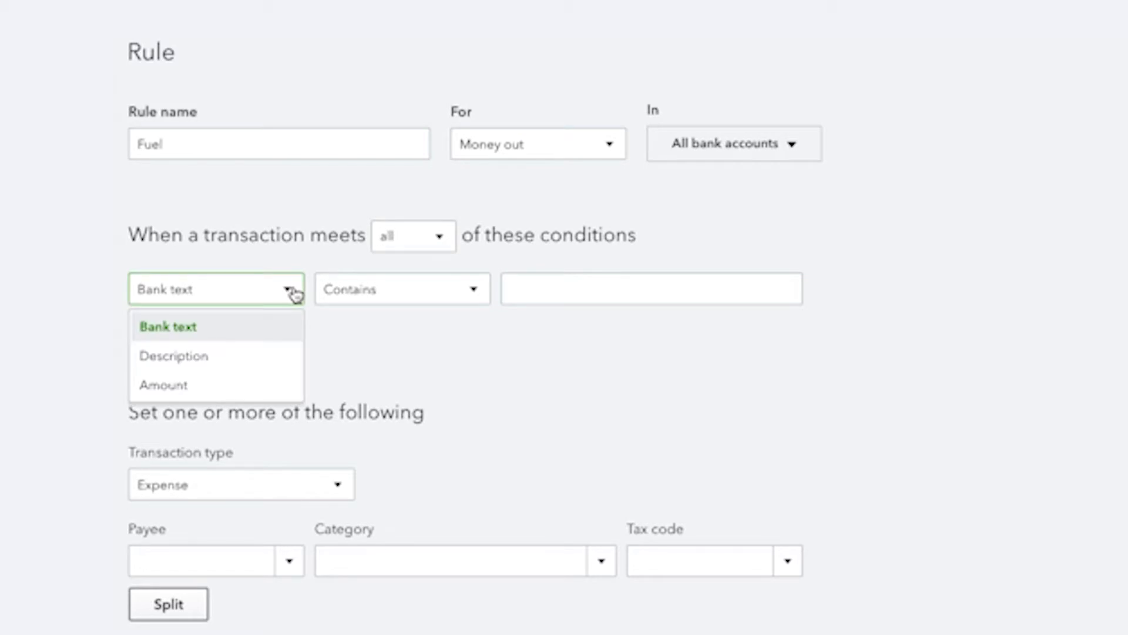
pyautogui.click(444, 328)
pyautogui.click(463, 295)
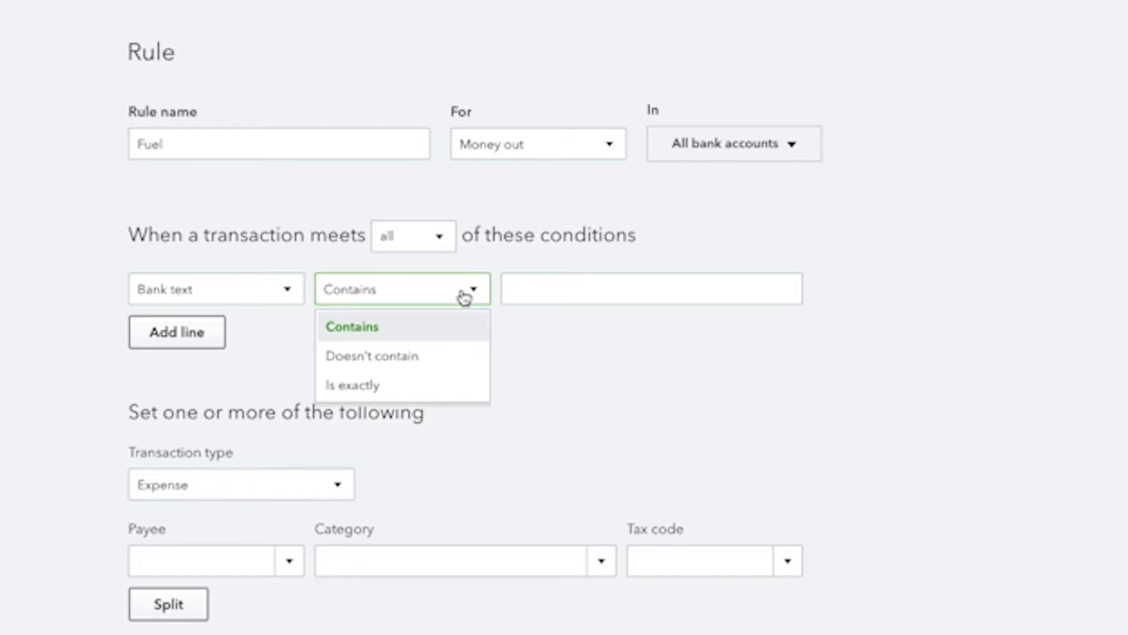
pyautogui.press('Tab')
pyautogui.write('7')
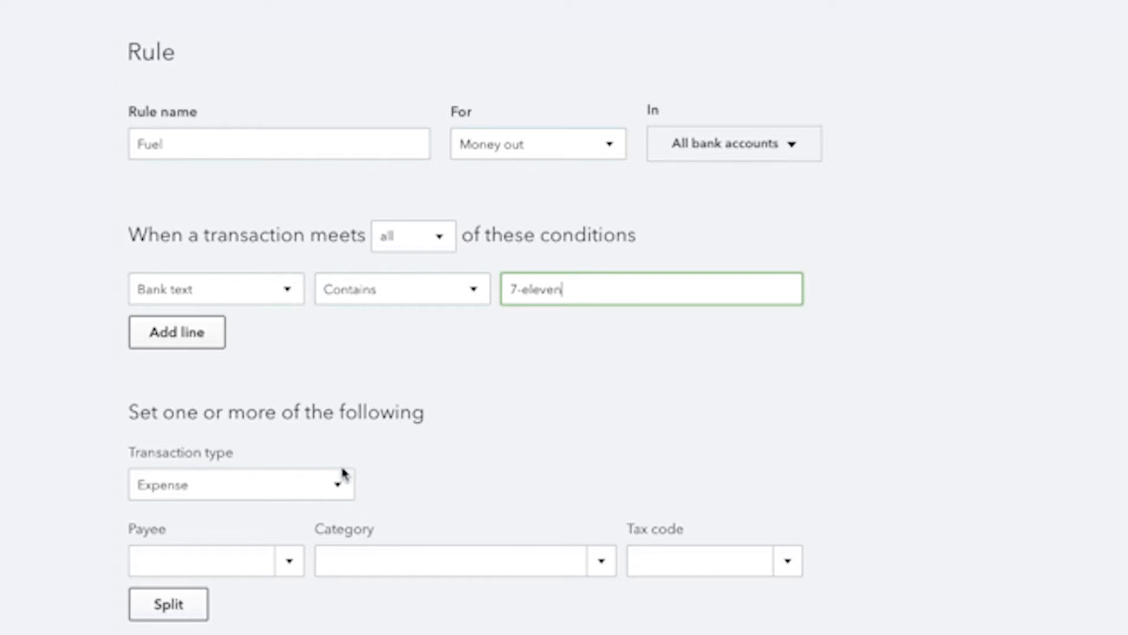
# - Set the rule's transaction type to Expense with a customer as payee and category Fuel & oils, and rename the rule Fuel 2
pyautogui.click(346, 487)
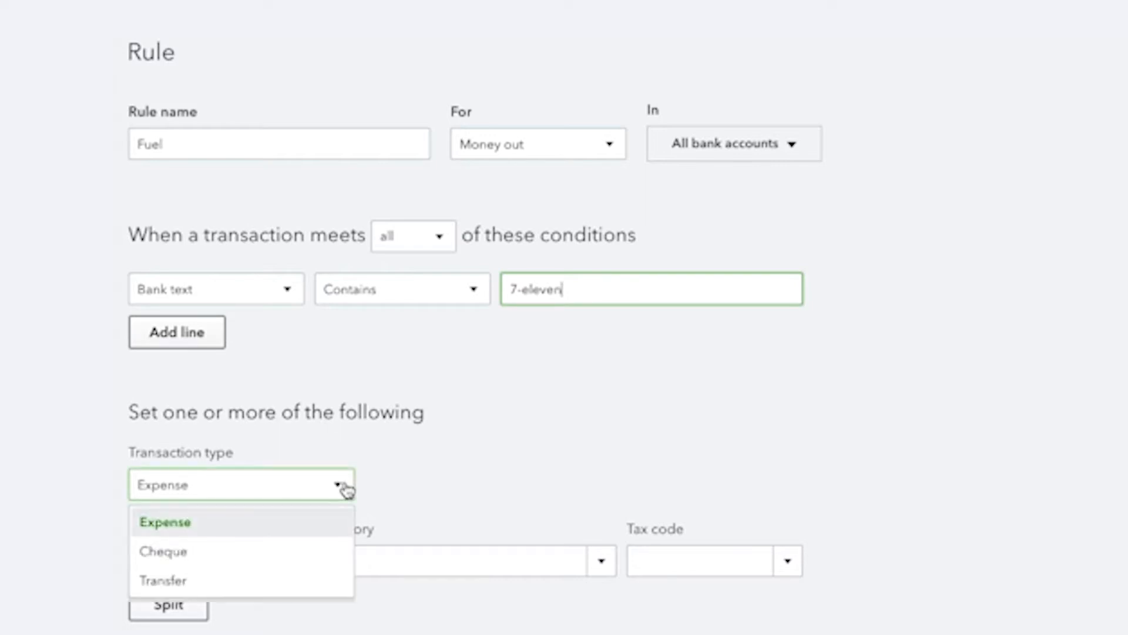
pyautogui.click(436, 445)
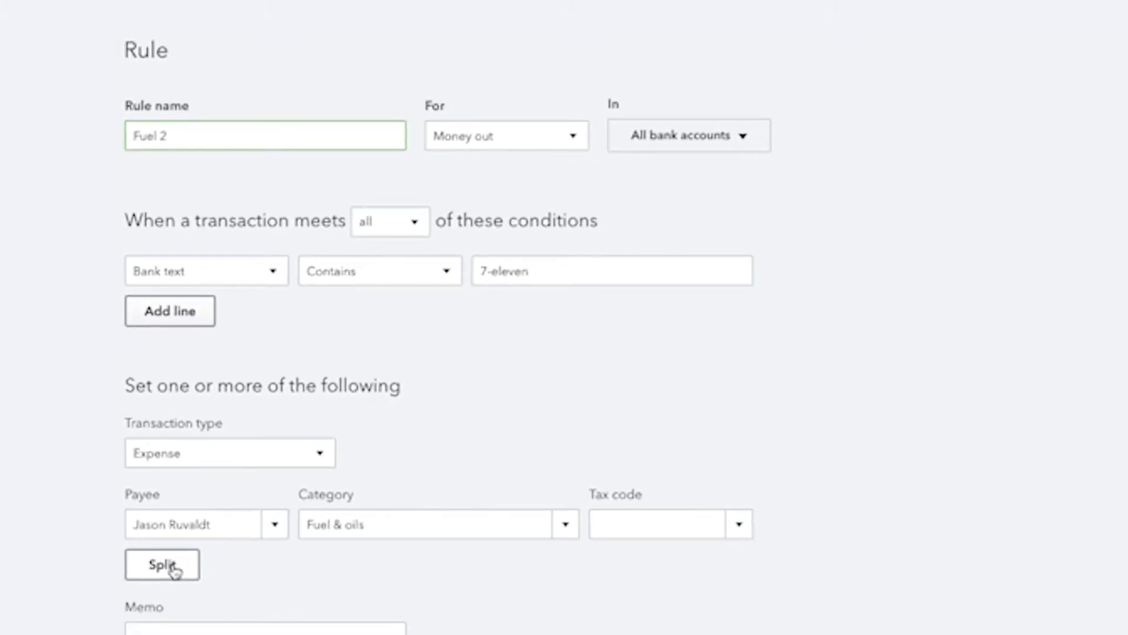
# - Split the rule by percentage into 50% Fuel & oils and 50% Contractor Expenses (non salary), and save it
pyautogui.click(172, 568)
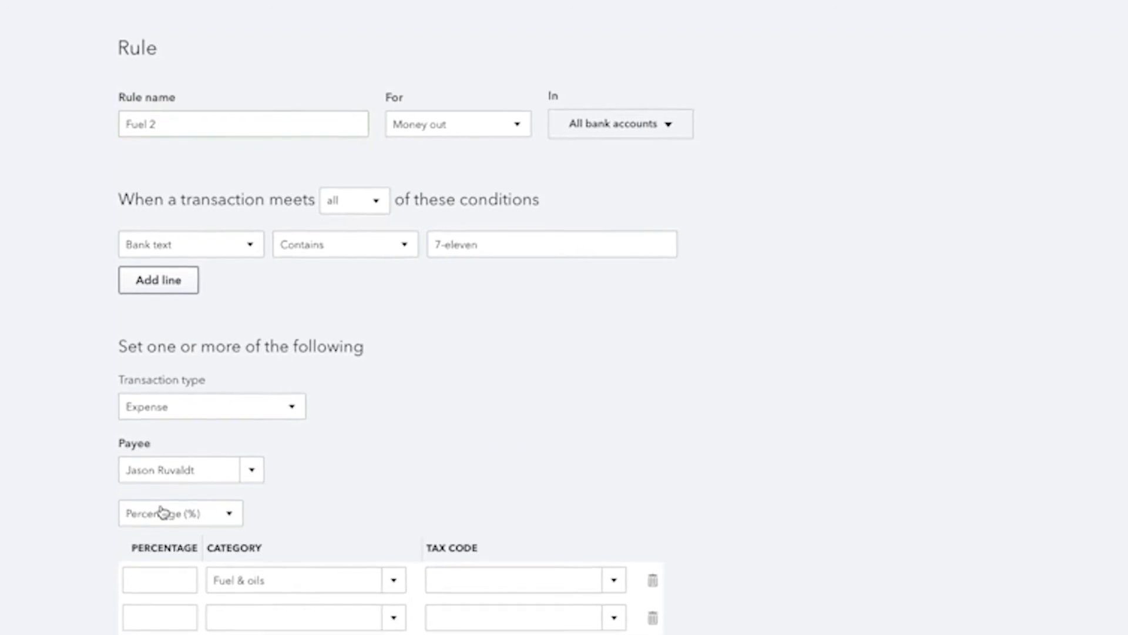
pyautogui.click(240, 573)
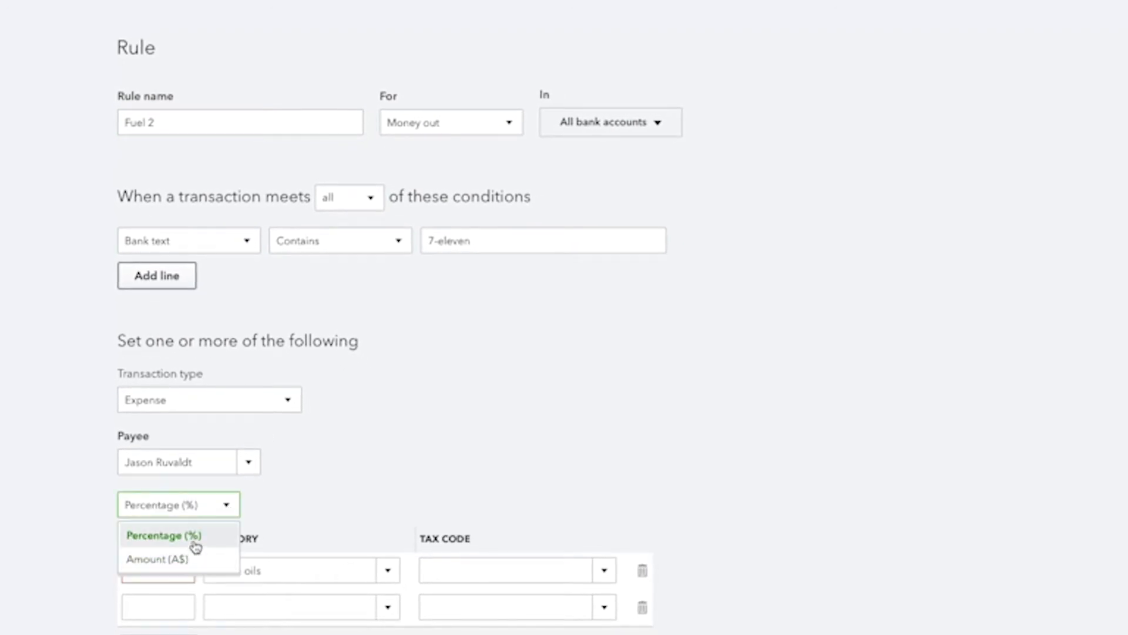
pyautogui.click(223, 506)
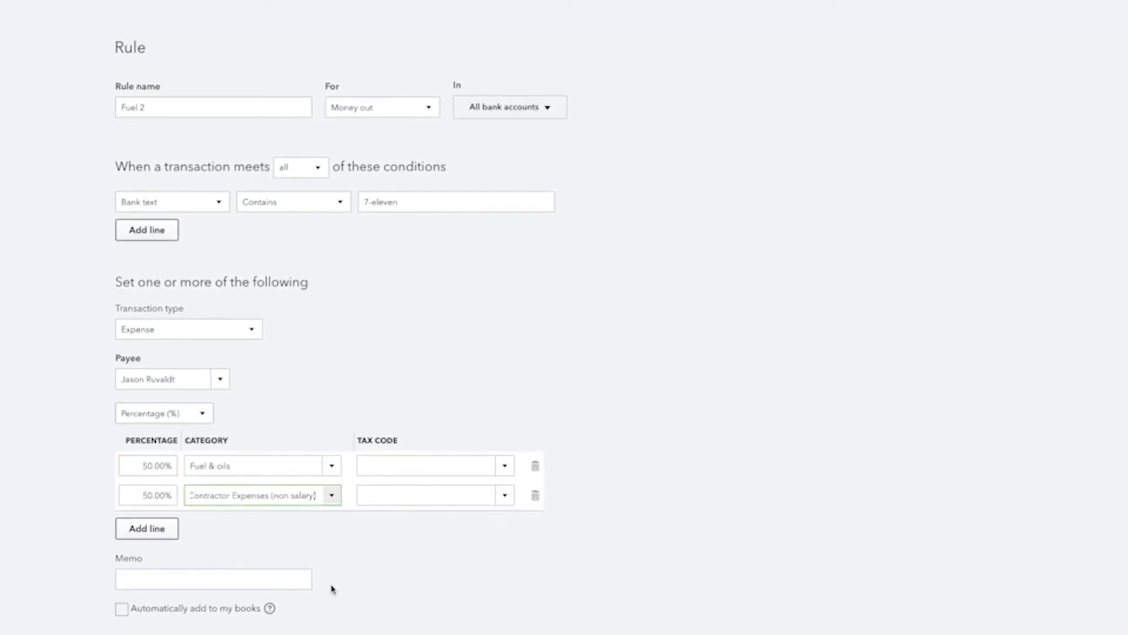
pyautogui.click(1079, 623)
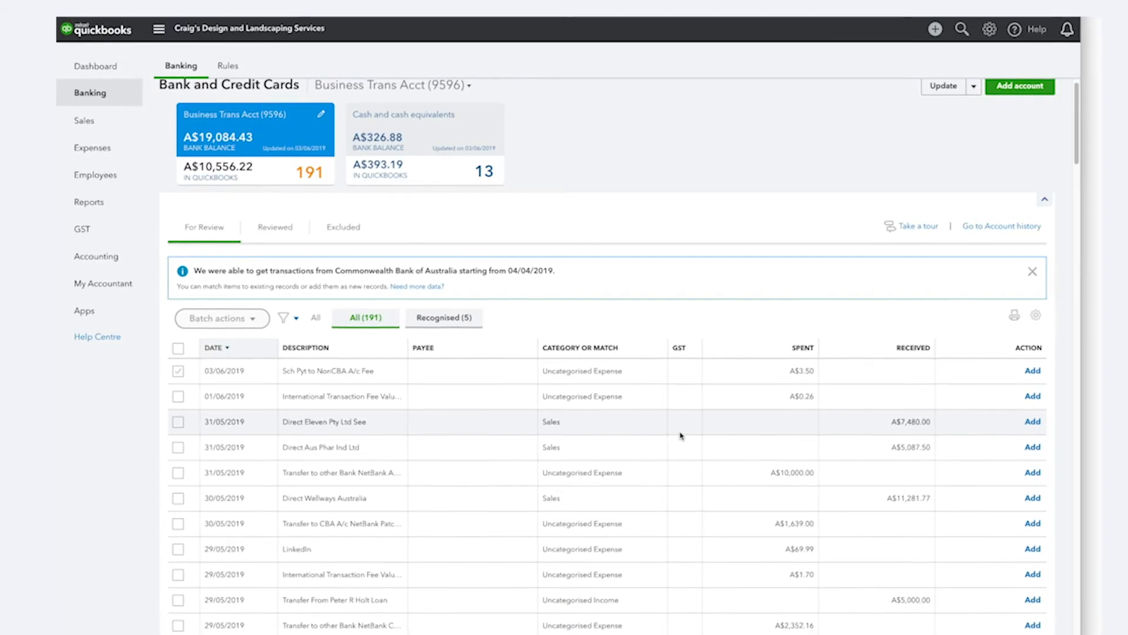
# - Accept the rule-matched 7-Eleven (15/05/2019) and BP (23/05/2019) transactions as a batch and show the reviewed list
pyautogui.scroll(-10, 681, 435)
pyautogui.scroll(-3, 677, 442)
pyautogui.scroll(-15, 679, 449)
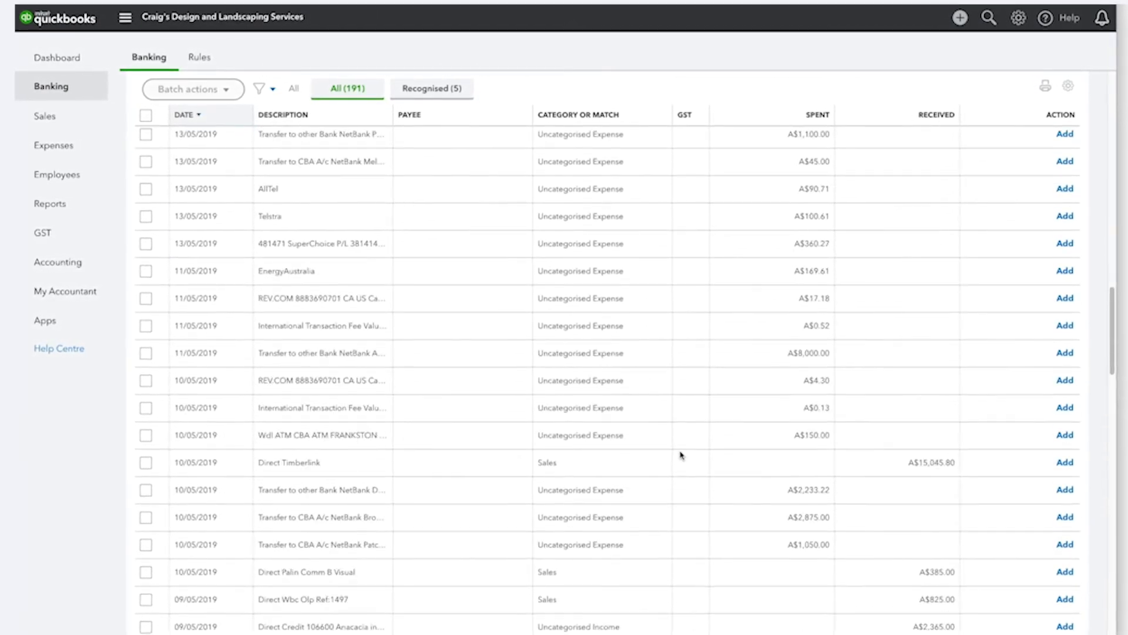
pyautogui.scroll(10, 681, 454)
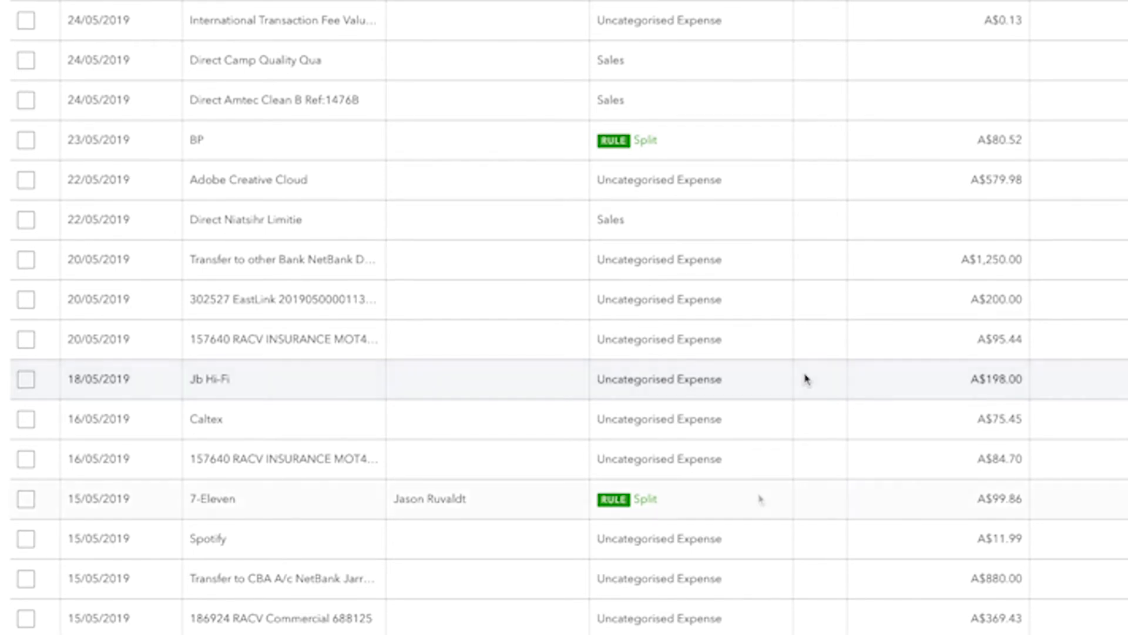
pyautogui.click(25, 498)
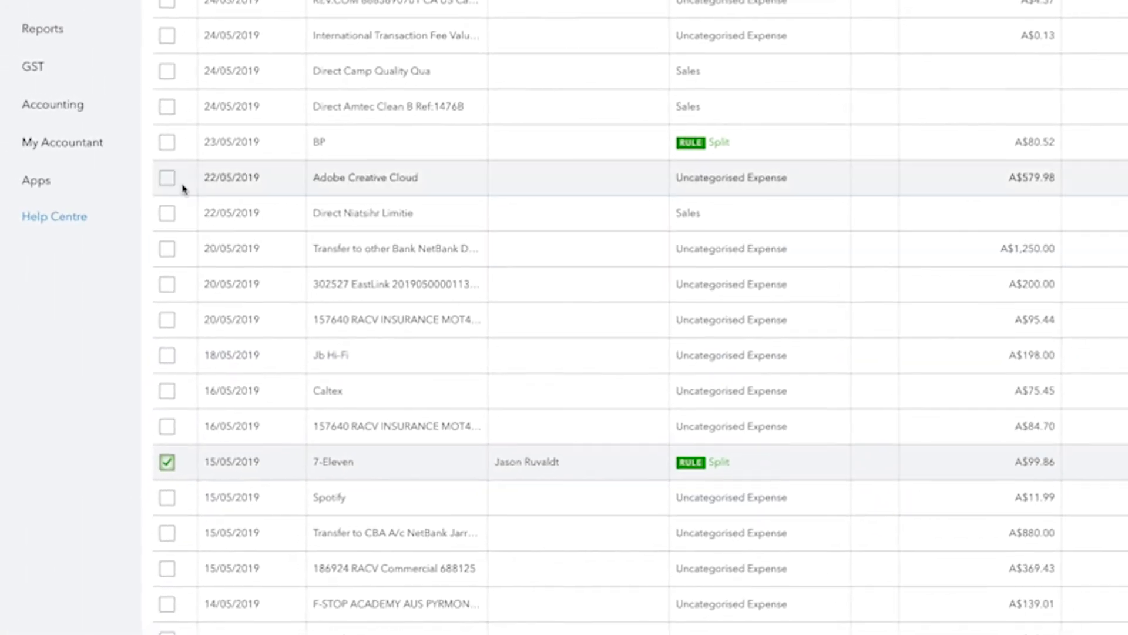
pyautogui.click(167, 142)
pyautogui.click(303, 87)
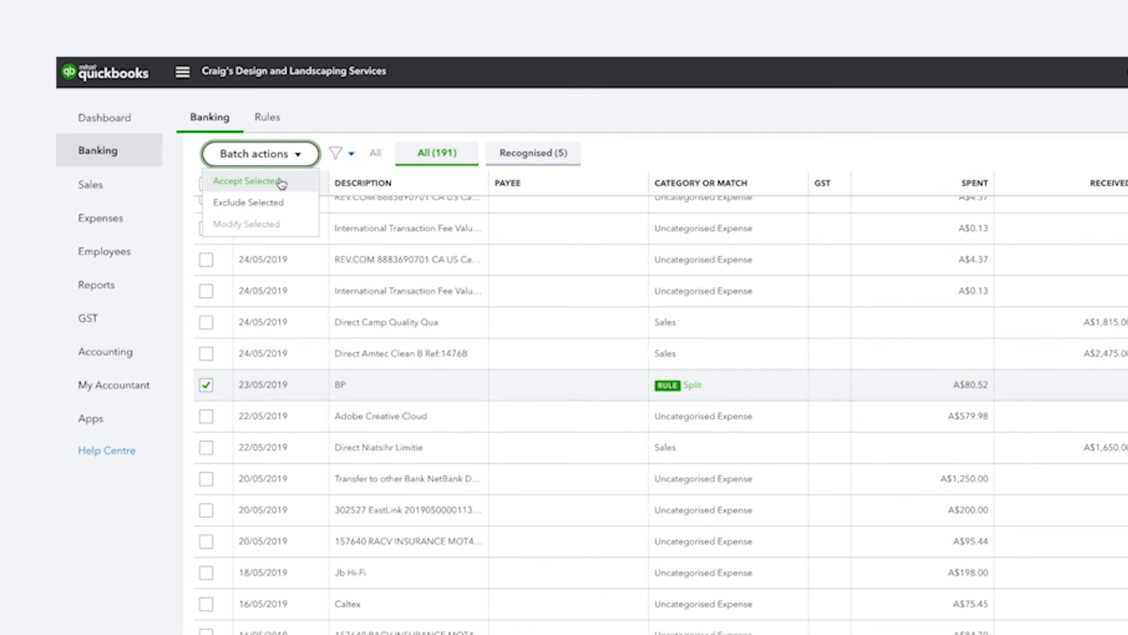
pyautogui.click(281, 182)
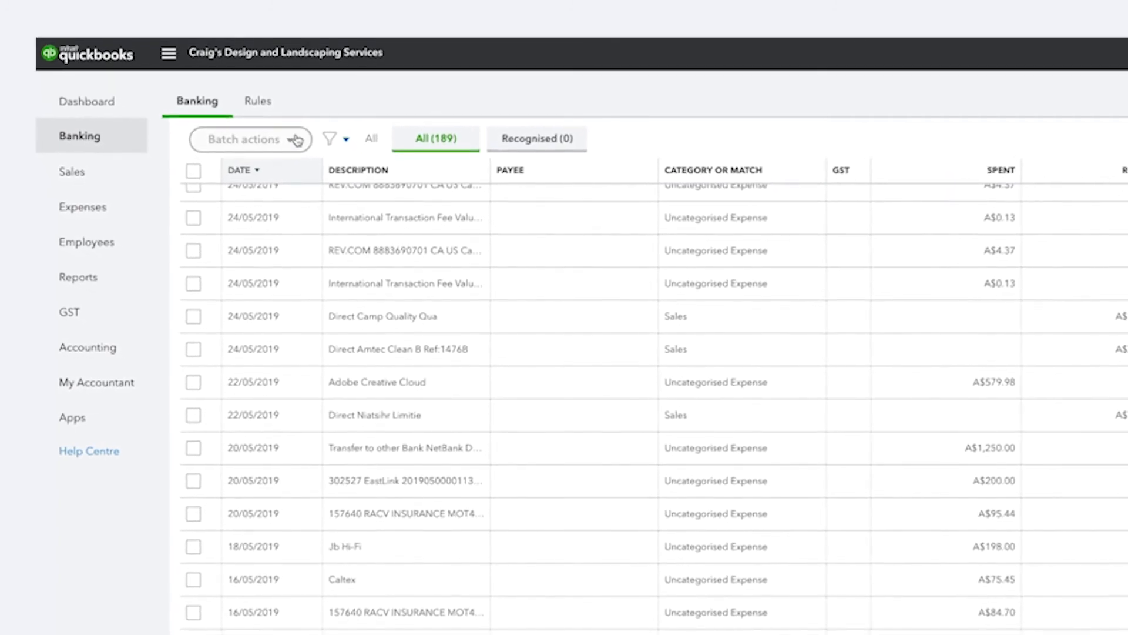
pyautogui.scroll(5, 323, 173)
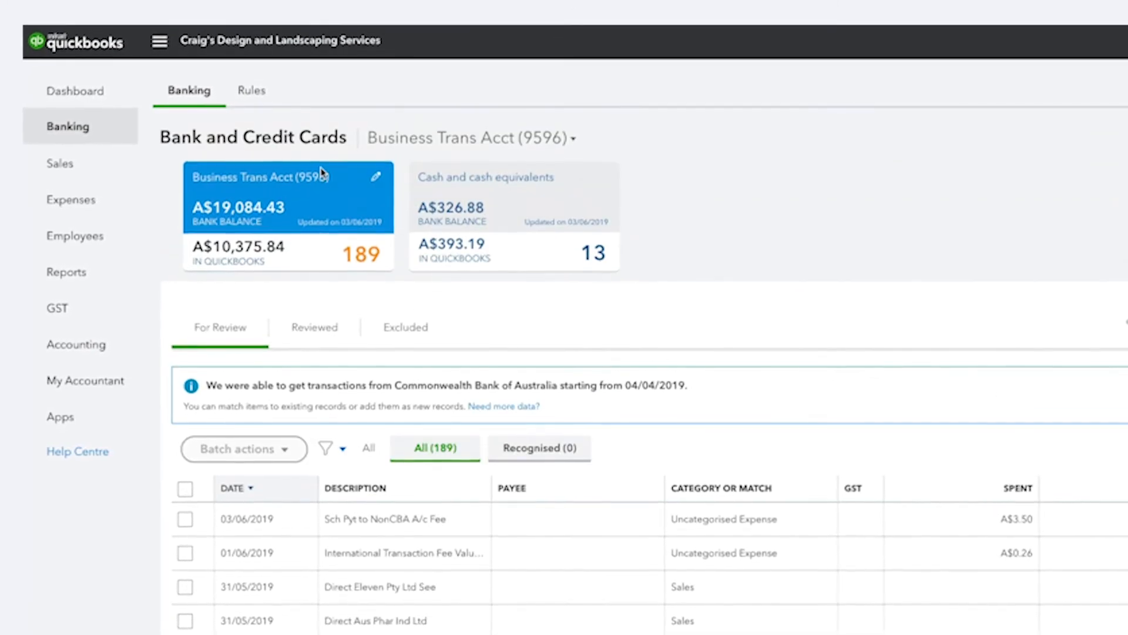
pyautogui.click(324, 330)
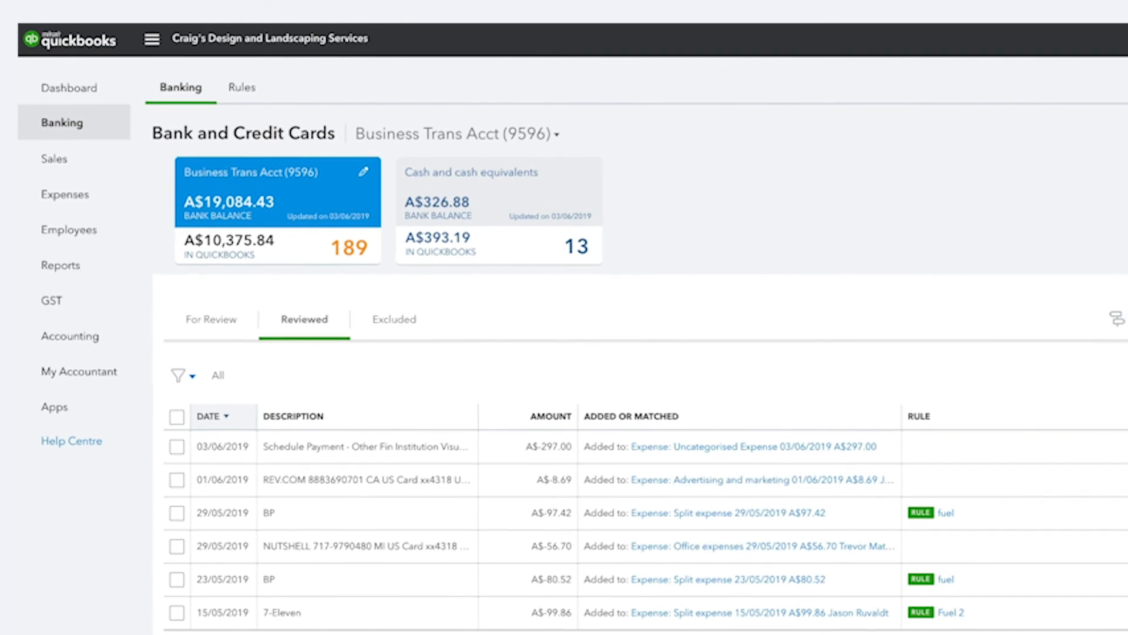